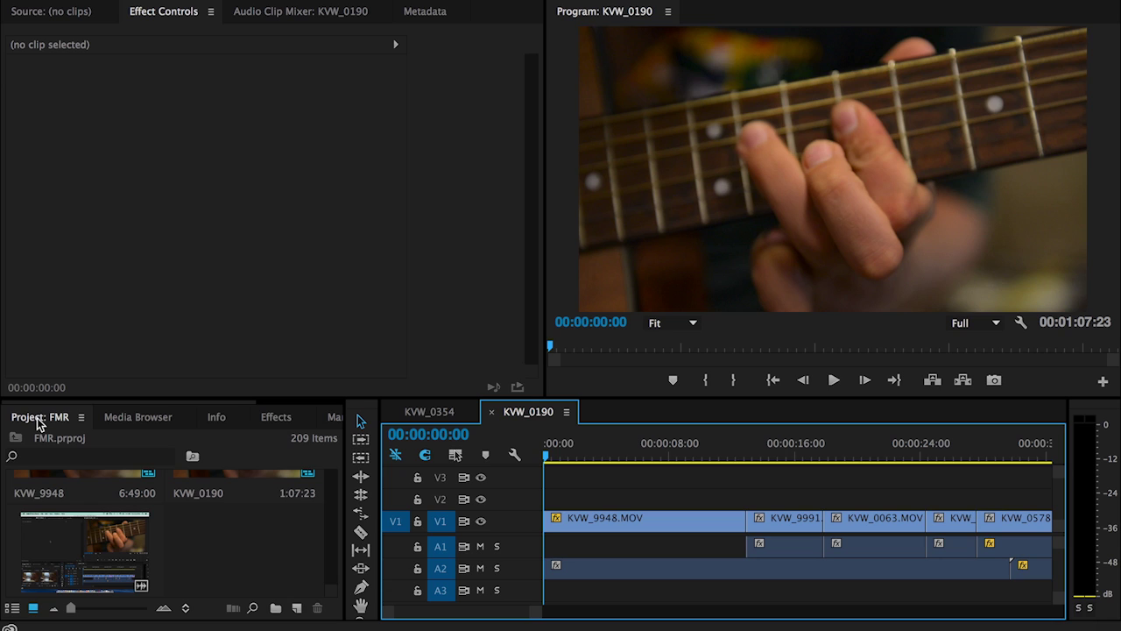
# Create a new 1280×720, 29.97fps Adjustment Layer from the Project panel's New Item menu
pyautogui.click(297, 613)
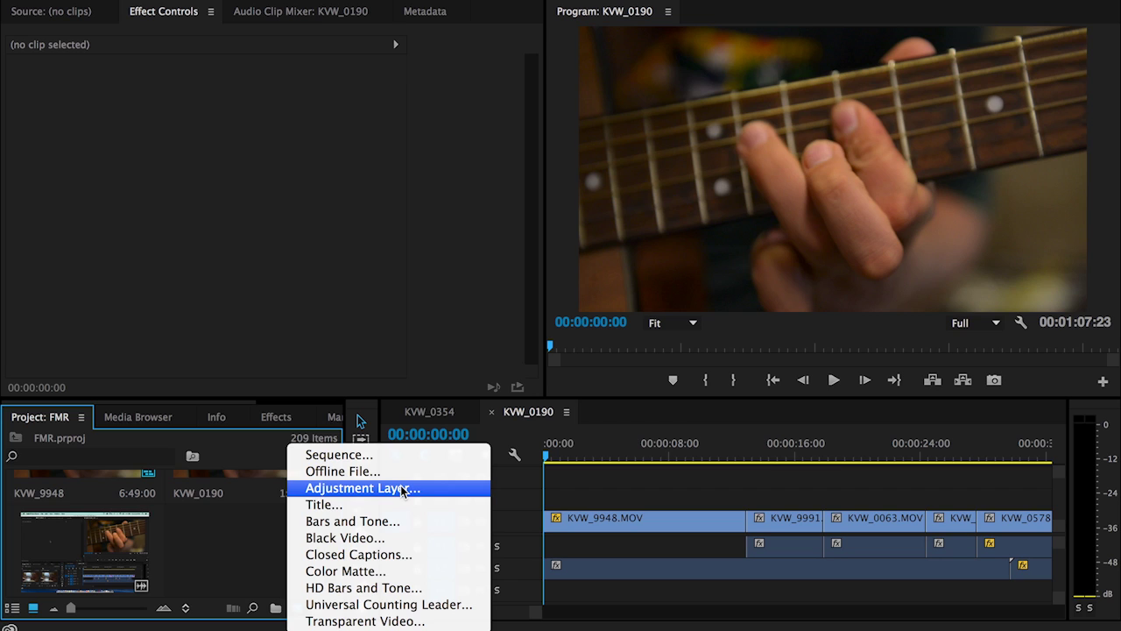
pyautogui.click(403, 489)
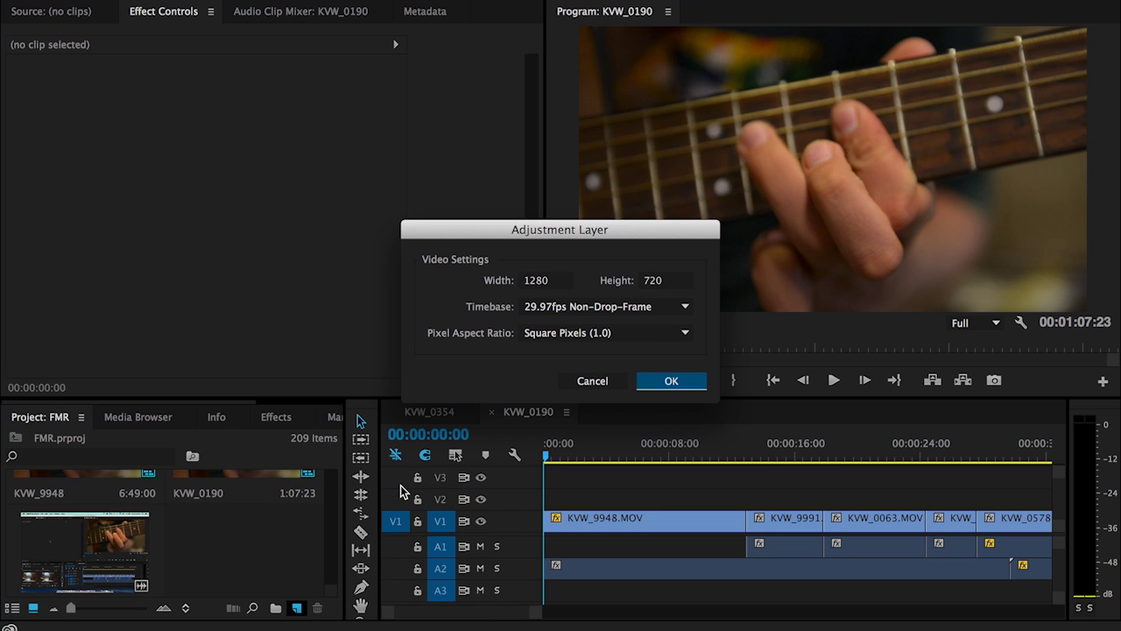
pyautogui.click(674, 383)
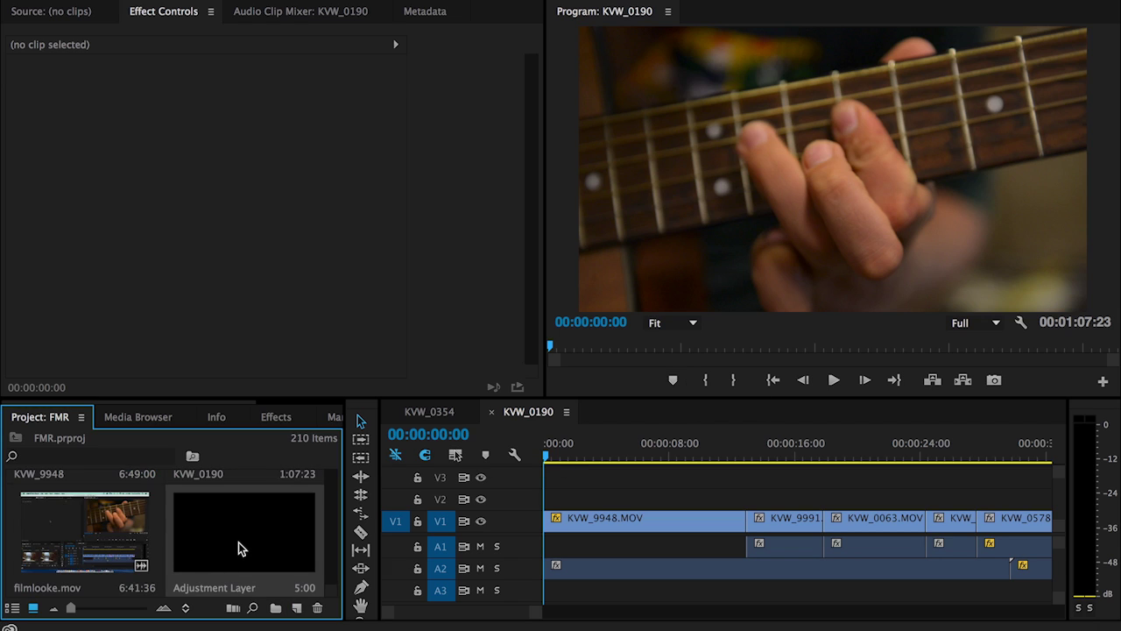
# Place the Adjustment Layer on V2 at 00:00 and stretch it across the V1 clips
pyautogui.moveTo(226, 544); pyautogui.dragTo(534, 503)
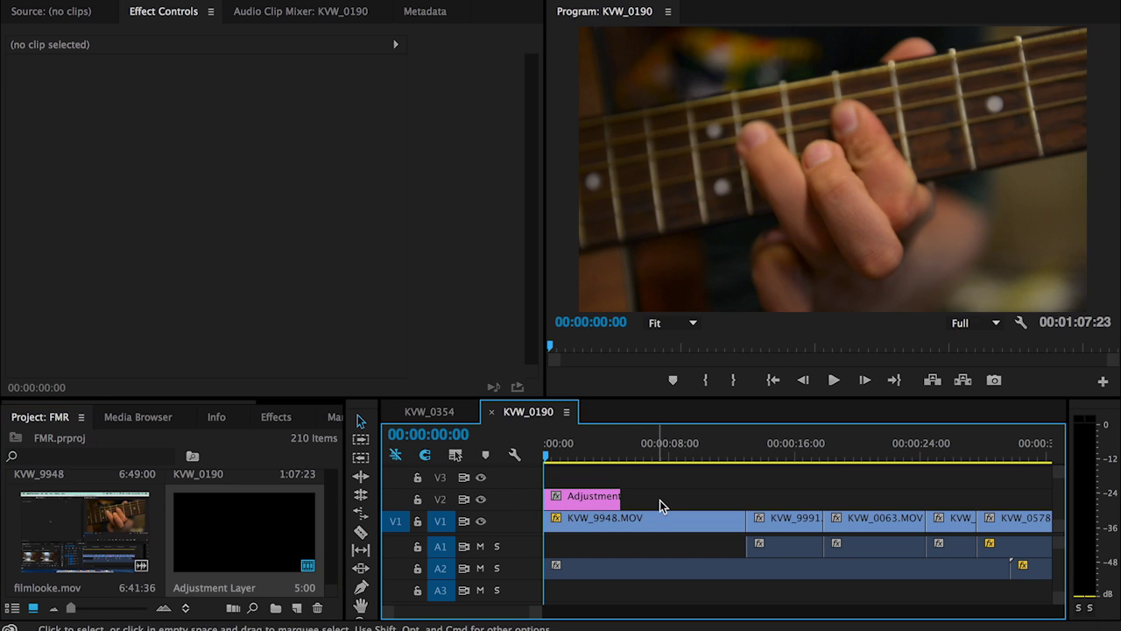
pyautogui.moveTo(617, 497); pyautogui.dragTo(914, 513)
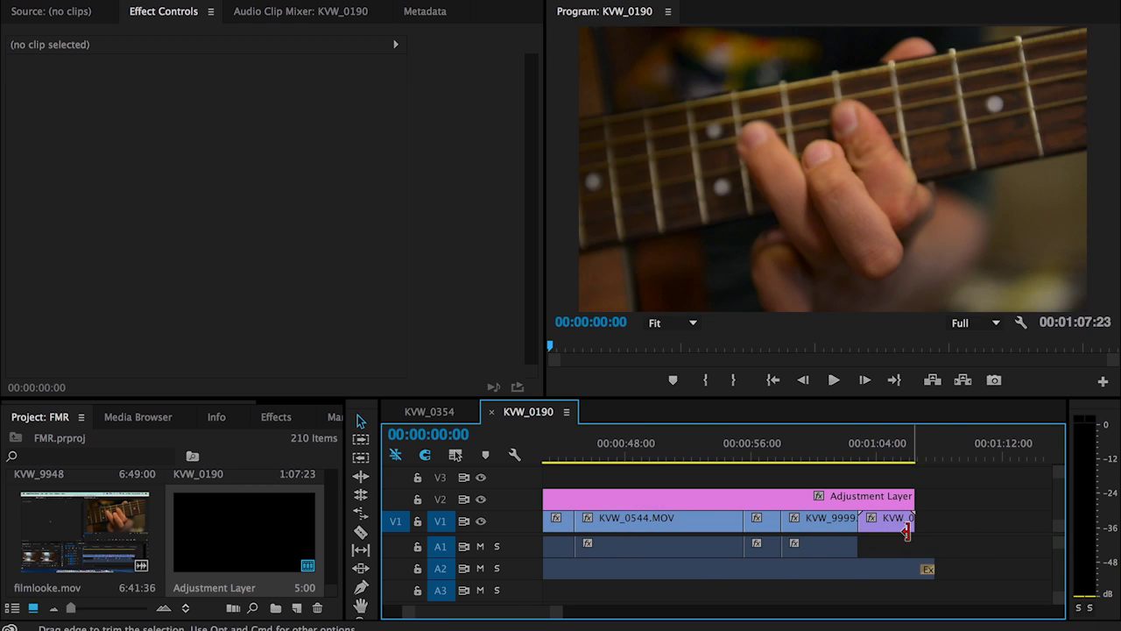
pyautogui.moveTo(557, 614); pyautogui.dragTo(642, 501)
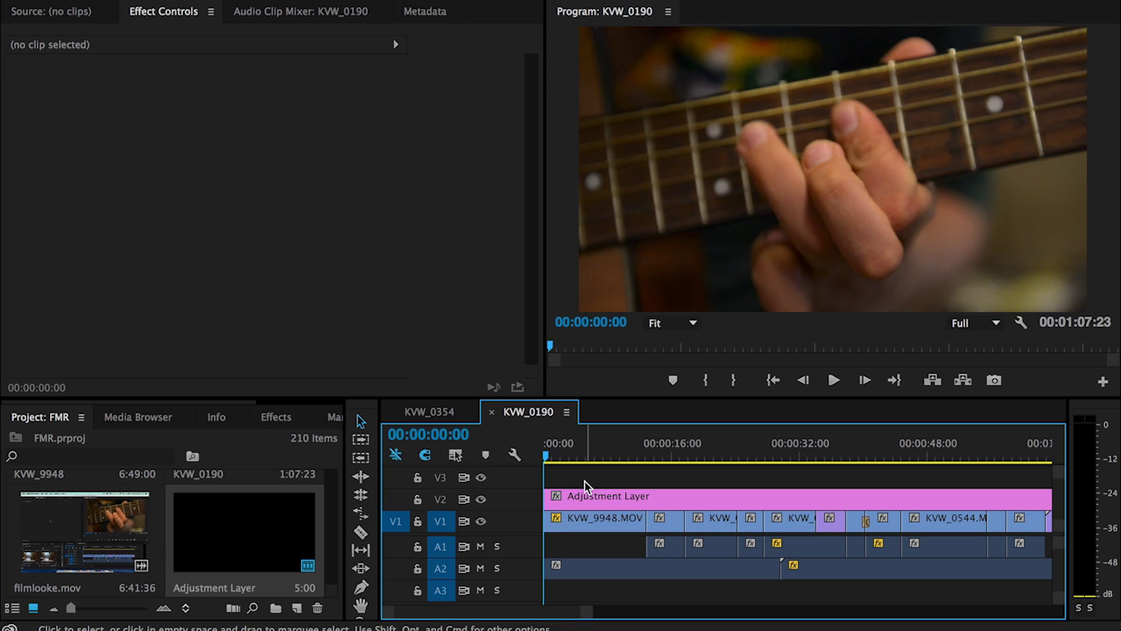
# Search Effects for "lume" and drop Lumetri onto the Adjustment Layer clip
pyautogui.click(279, 418)
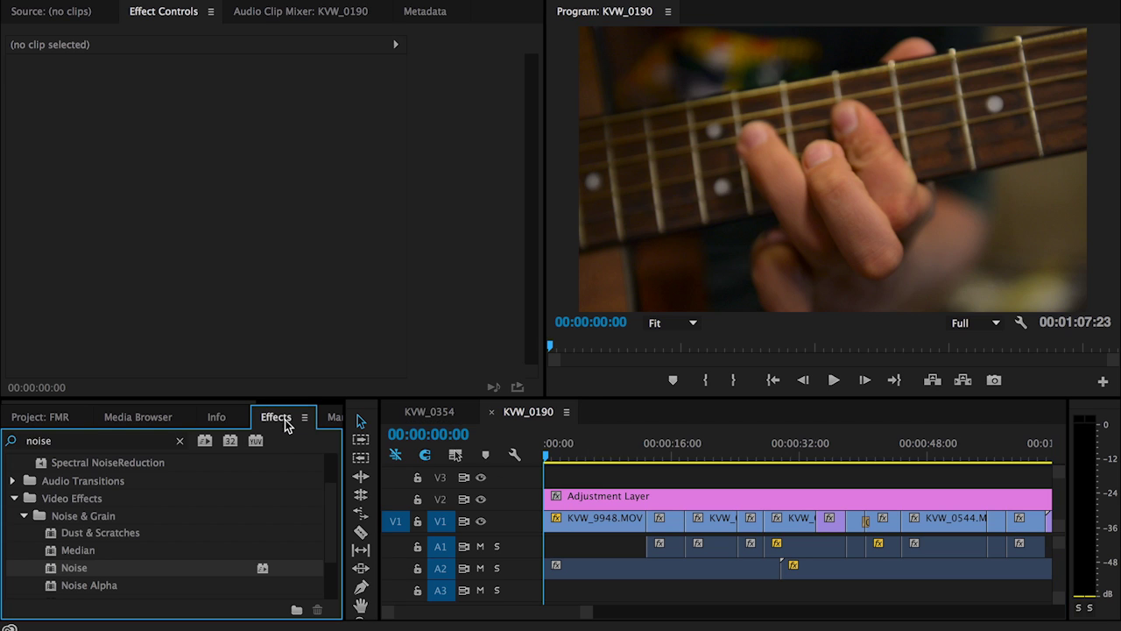
pyautogui.doubleClick(64, 444)
pyautogui.write('lum')
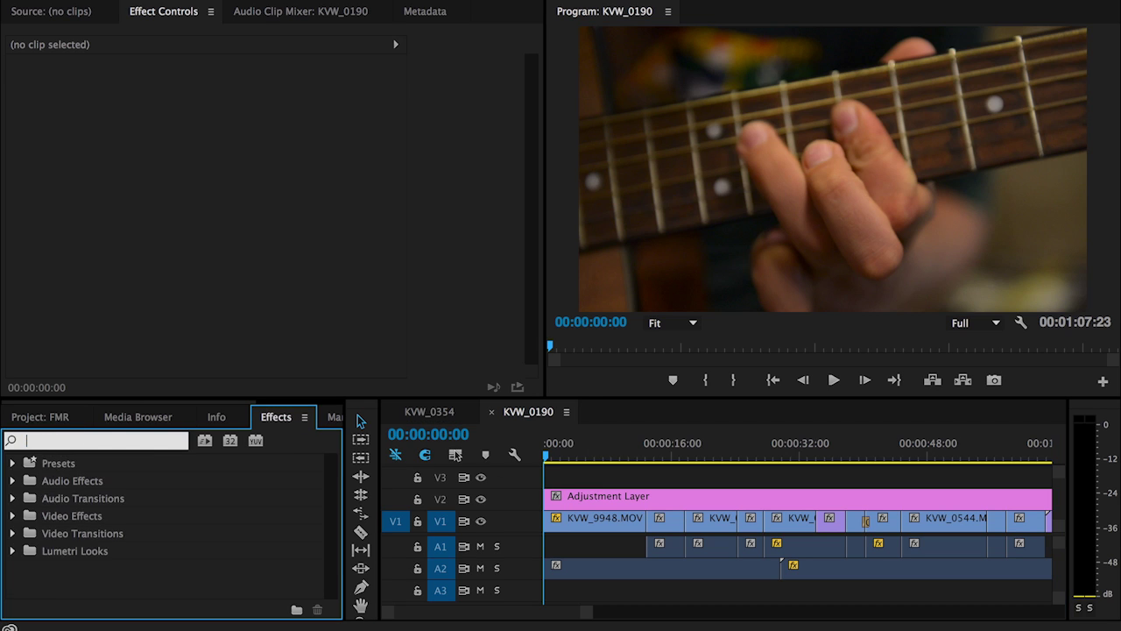
pyautogui.write('e')
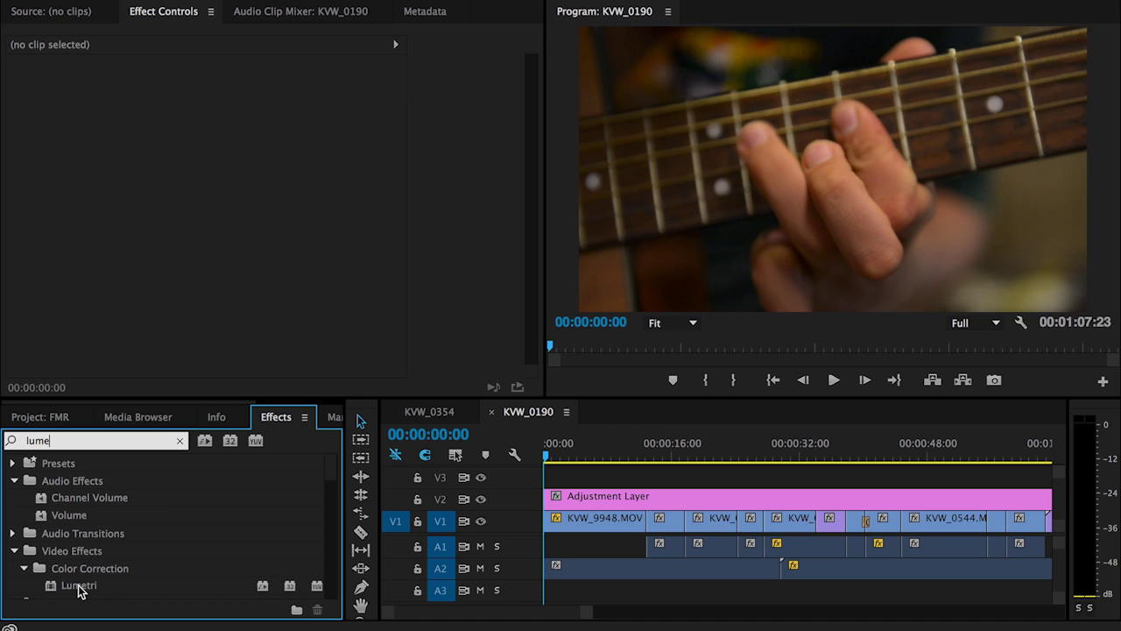
pyautogui.moveTo(78, 591); pyautogui.dragTo(609, 499)
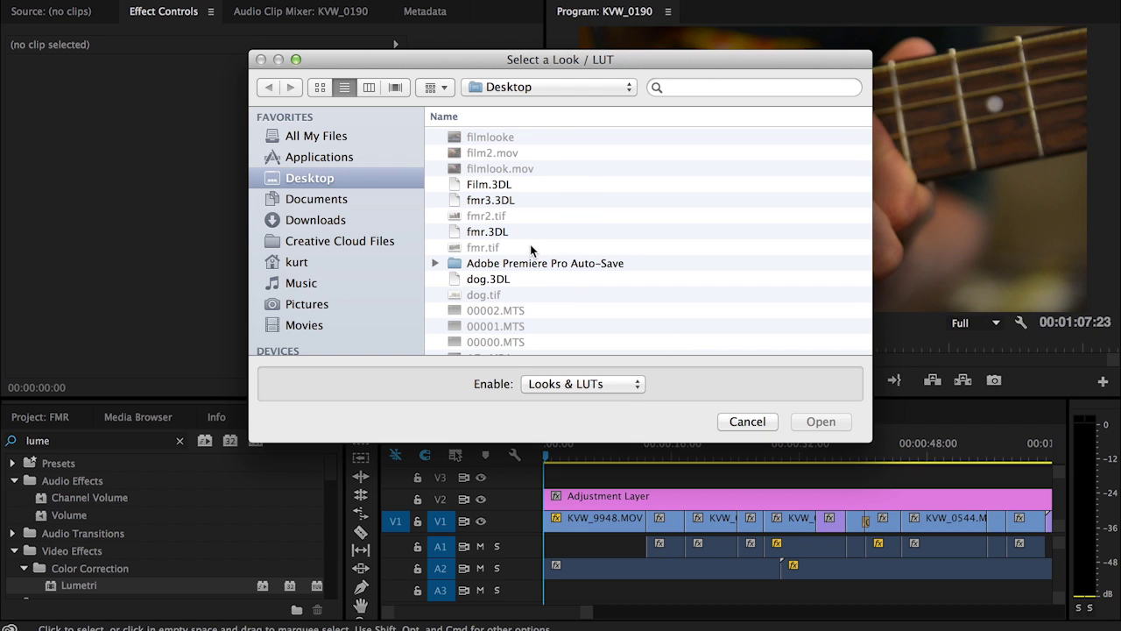
# Load the Desktop Film.3DL look into Lumetri and preview the graded footage
pyautogui.click(485, 188)
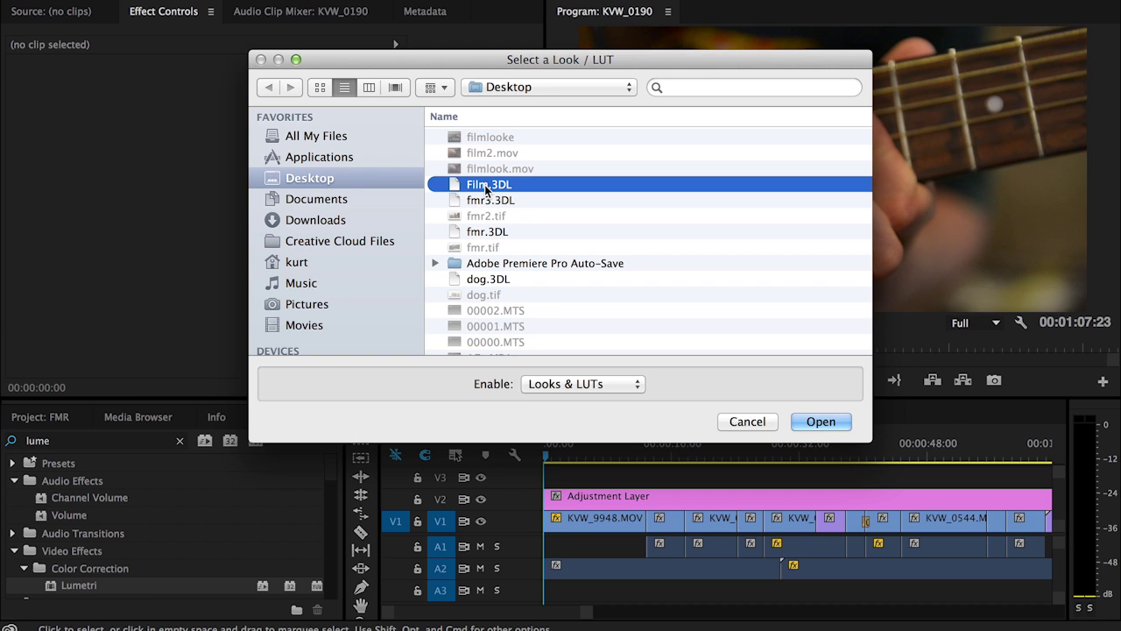
pyautogui.click(823, 422)
pyautogui.click(594, 457)
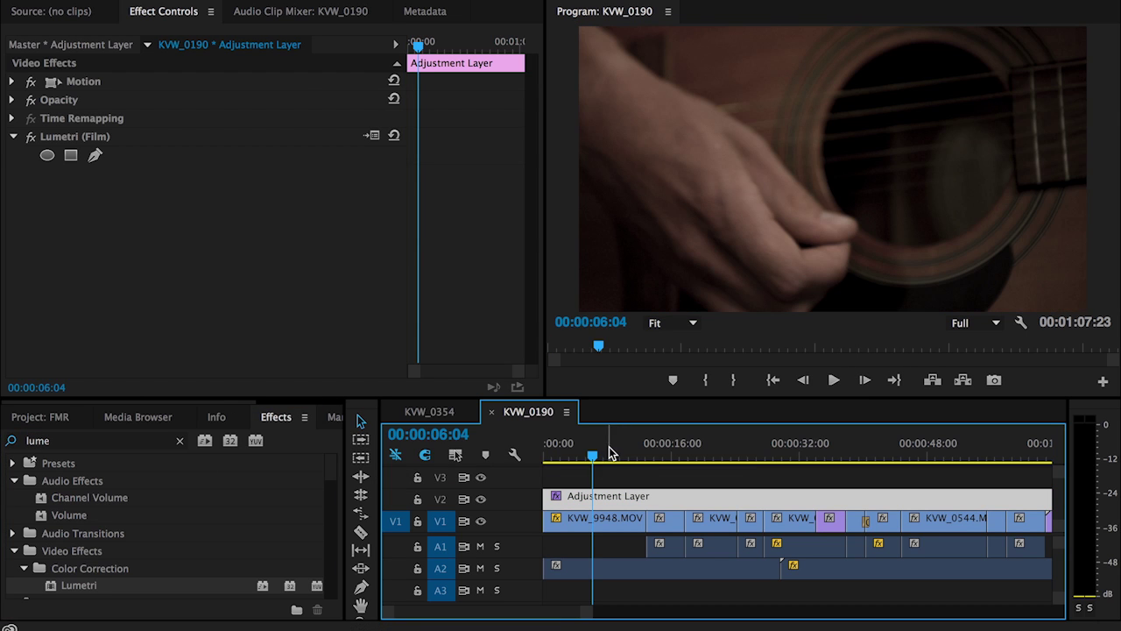
# Return to the sequence start and apply the Noise effect to the Adjustment Layer
pyautogui.press('Home')
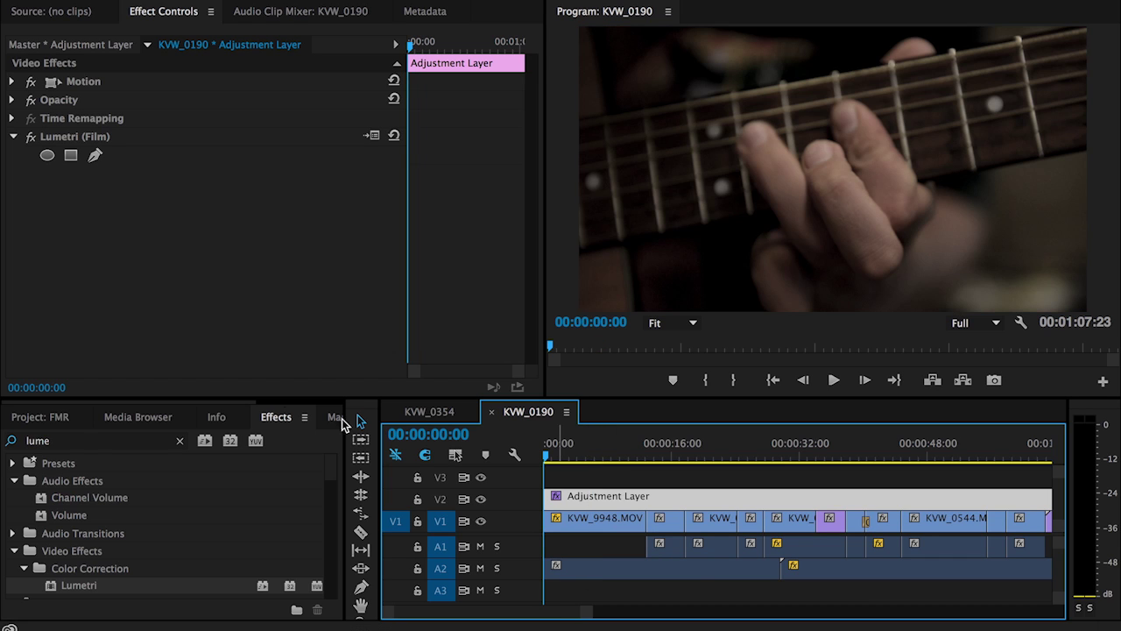
pyautogui.click(91, 440)
pyautogui.write('noise')
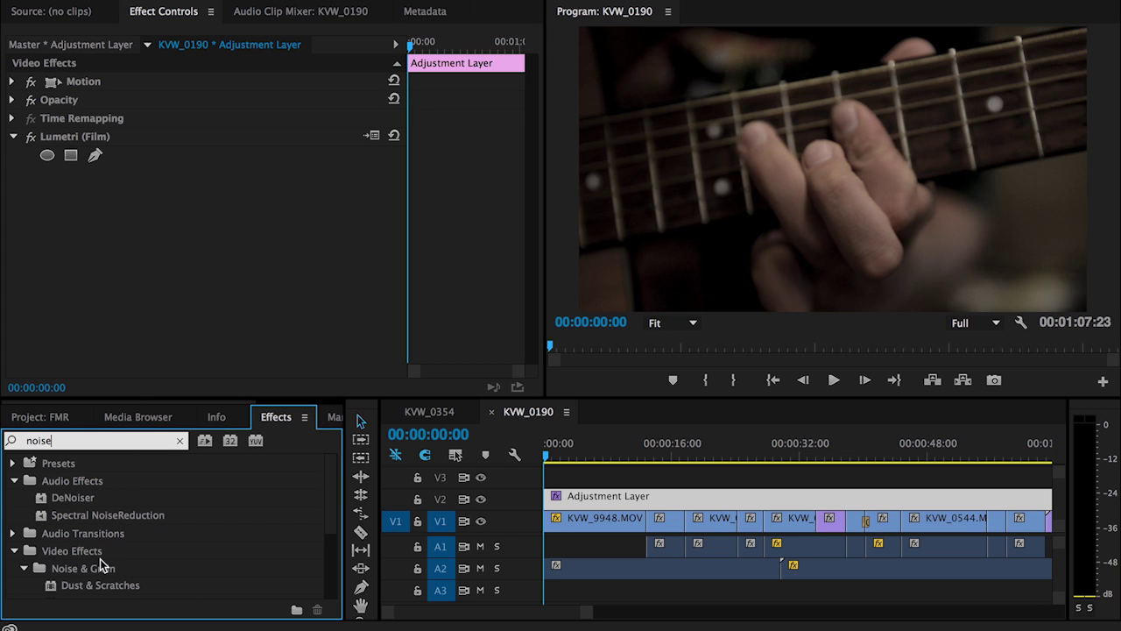
pyautogui.scroll(-1, 100, 559)
pyautogui.scroll(-3, 98, 568)
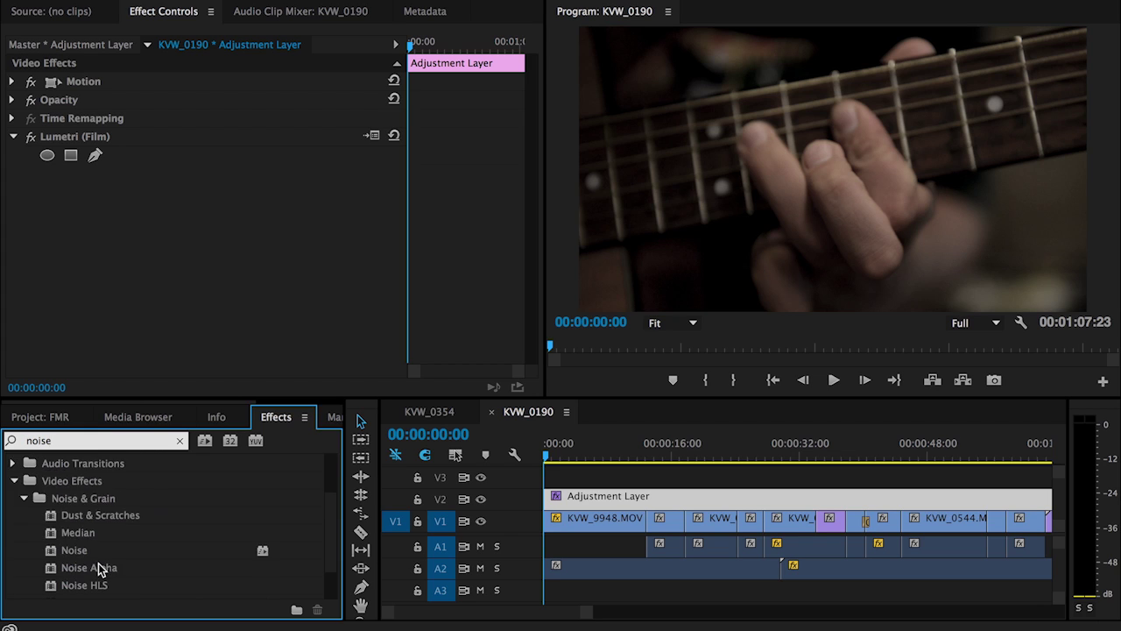
pyautogui.moveTo(80, 554); pyautogui.dragTo(574, 496)
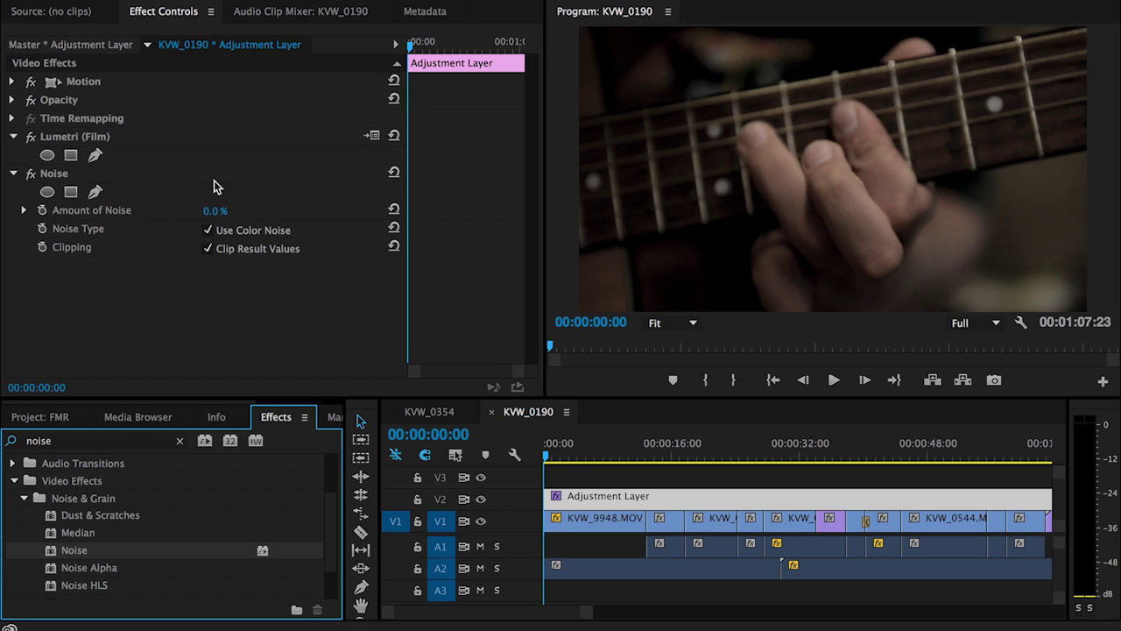
# Set Amount of Noise to 5% and preview the footage around seven seconds
pyautogui.click(224, 207)
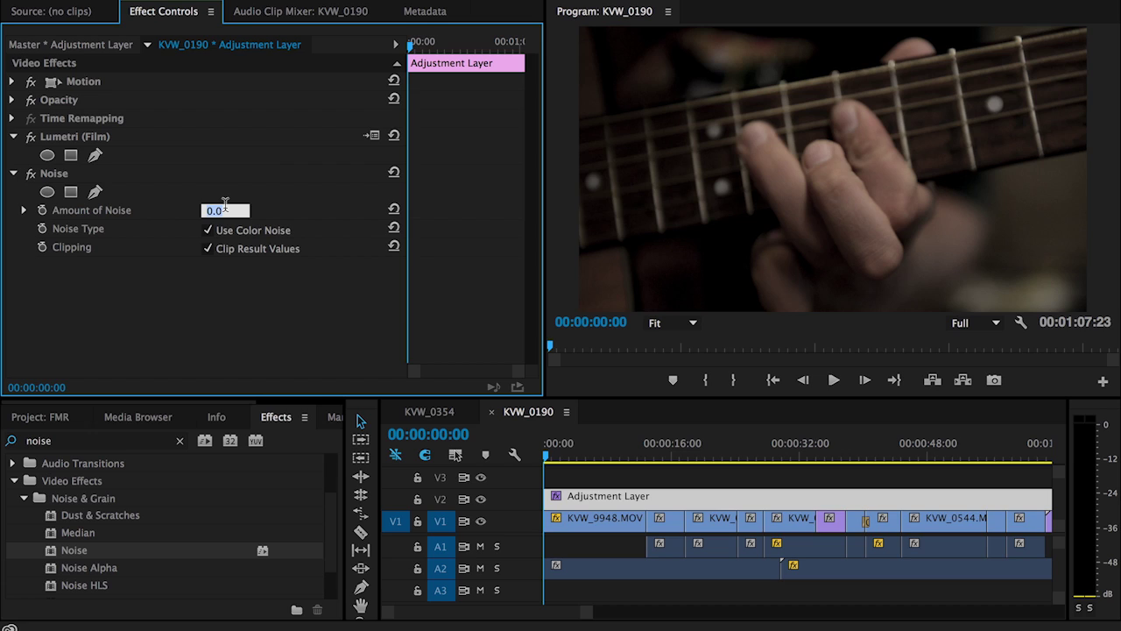
pyautogui.write('5')
pyautogui.press('Return')
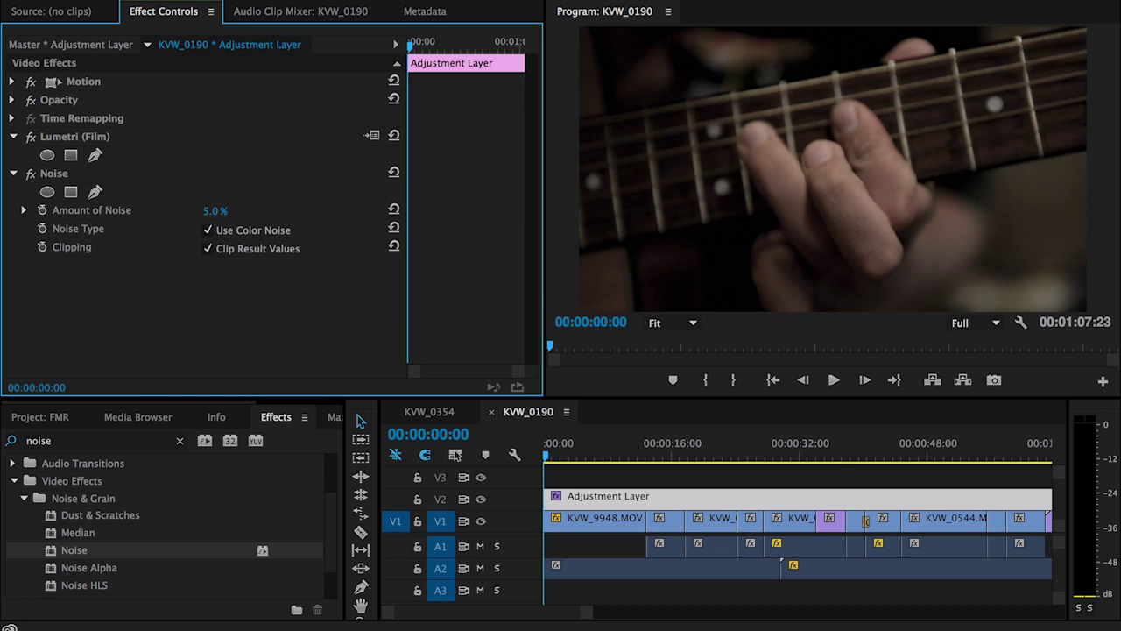
pyautogui.click(605, 455)
pyautogui.click(664, 471)
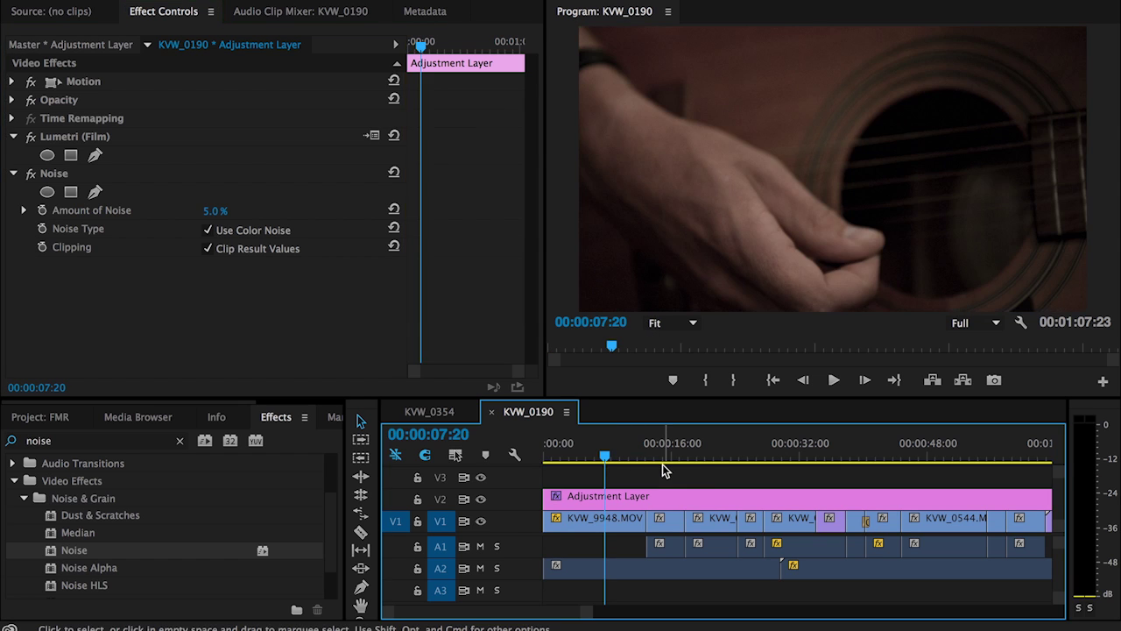
pyautogui.moveTo(663, 455); pyautogui.dragTo(710, 453)
pyautogui.click(756, 455)
pyautogui.click(716, 455)
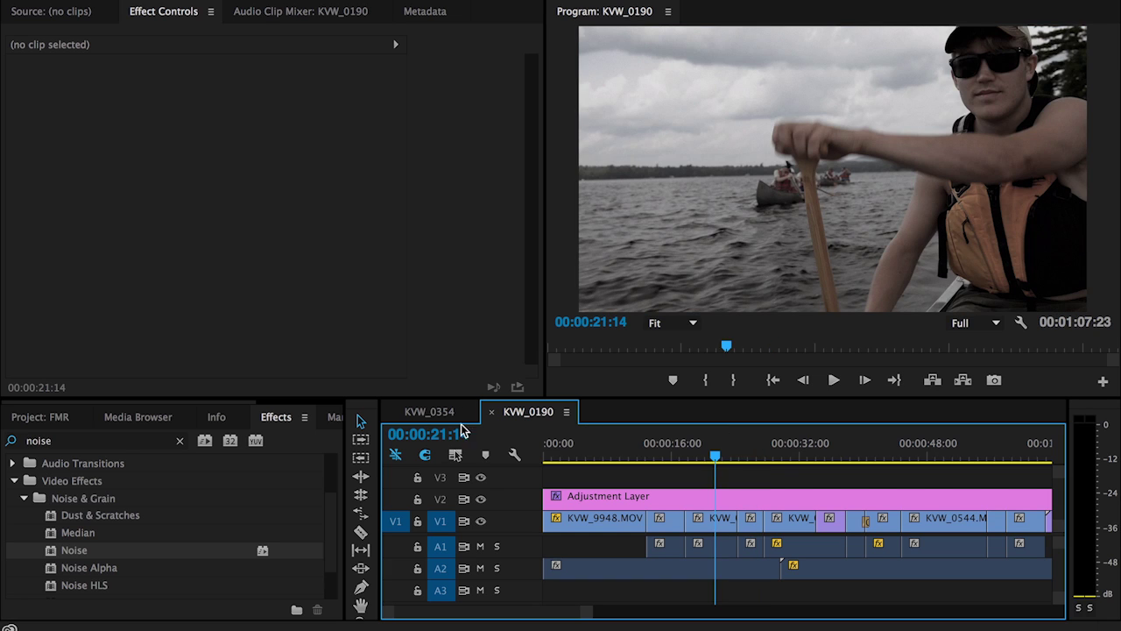
pyautogui.click(482, 499)
pyautogui.click(482, 499)
pyautogui.click(602, 449)
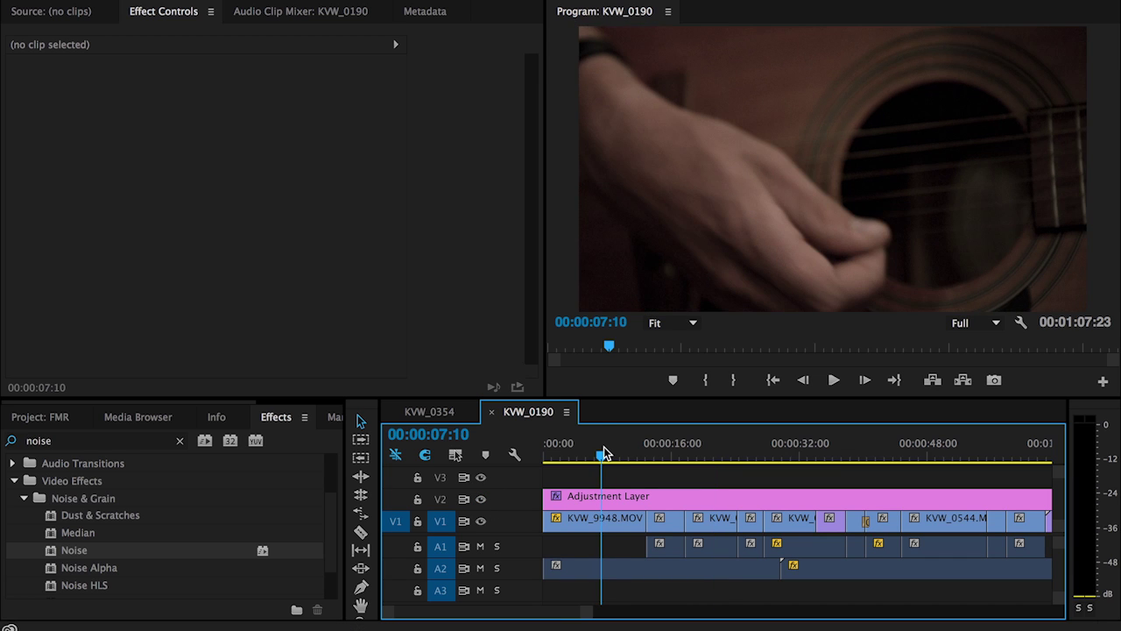
pyautogui.click(663, 457)
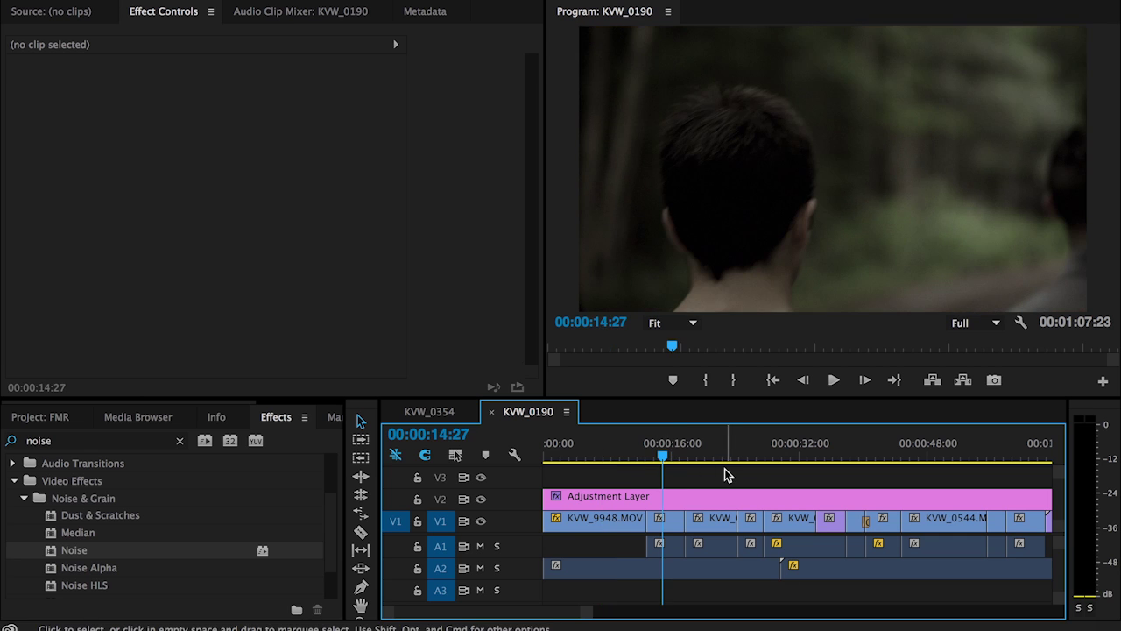
pyautogui.click(749, 450)
pyautogui.click(795, 455)
pyautogui.click(865, 458)
pyautogui.click(924, 456)
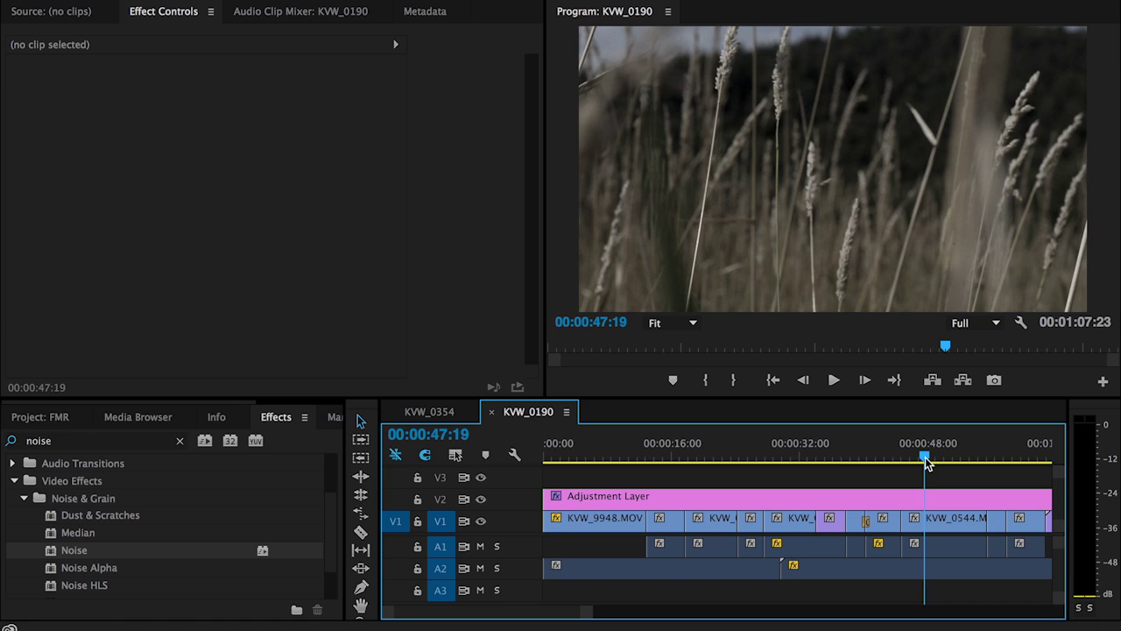